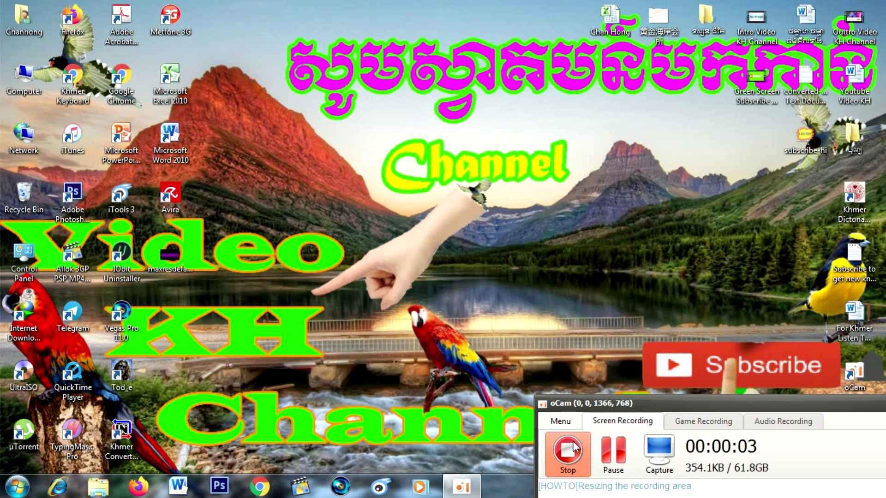
Step: Refresh the desktop several times from its right-click menu
{"action": "left_click", "coordinate": [531, 283]}
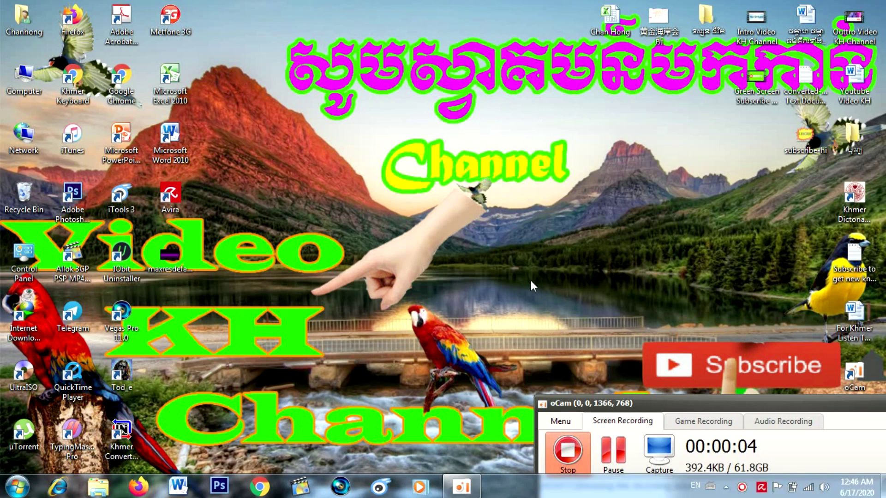
{"action": "right_click", "coordinate": [530, 278]}
{"action": "left_click", "coordinate": [549, 320]}
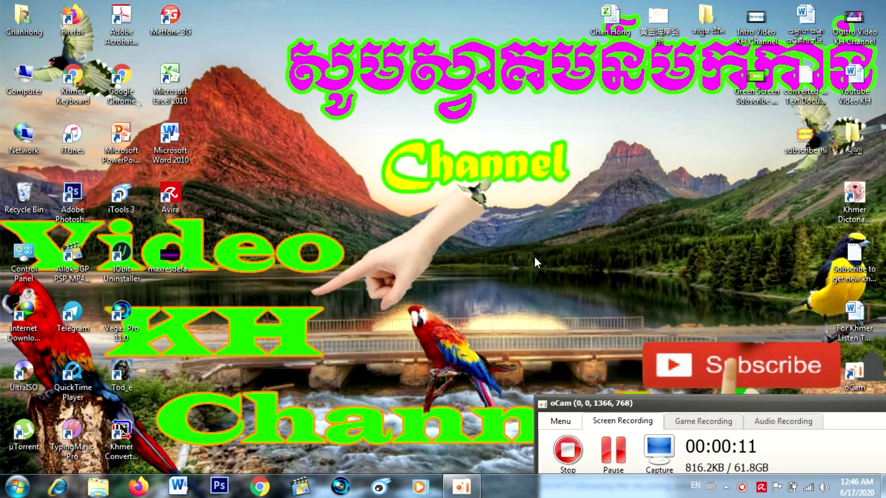
{"action": "right_click", "coordinate": [525, 186]}
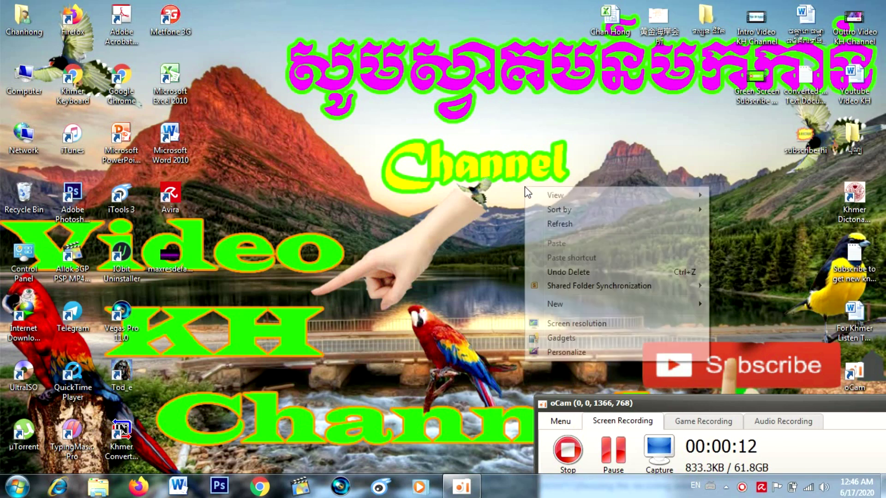
{"action": "left_click", "coordinate": [542, 222]}
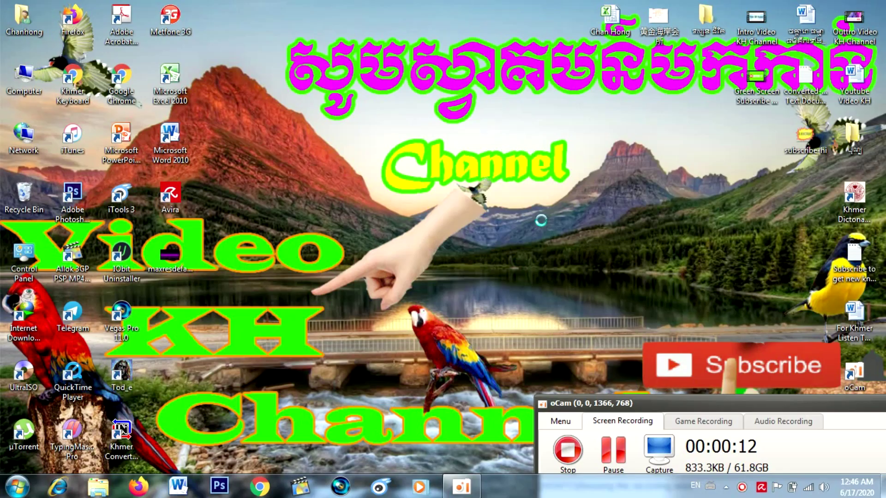
{"action": "right_click", "coordinate": [542, 221]}
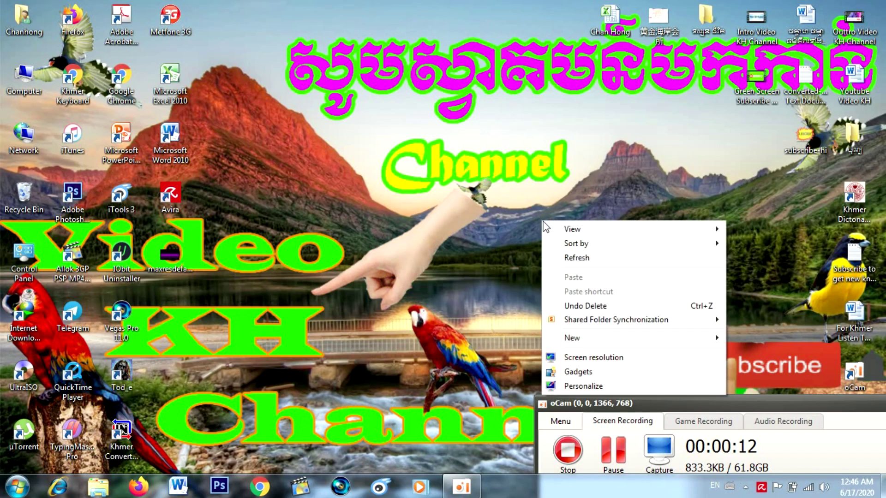
{"action": "left_click", "coordinate": [562, 258]}
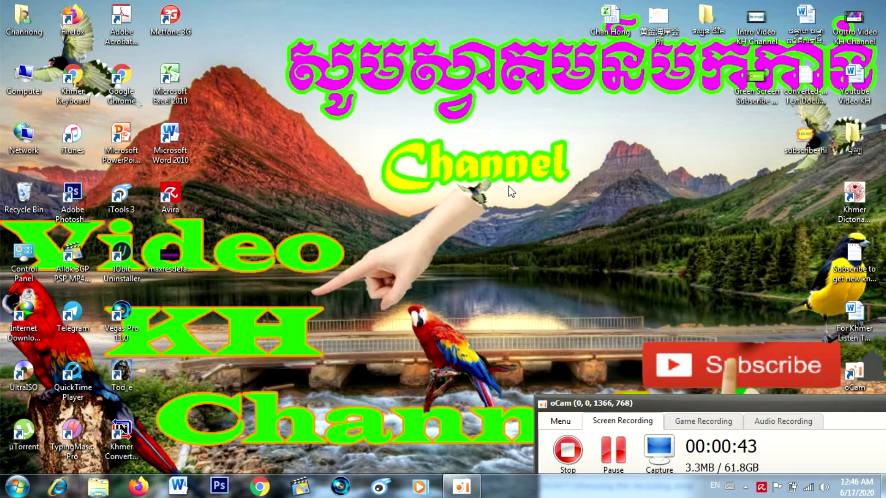
{"action": "right_click", "coordinate": [512, 192]}
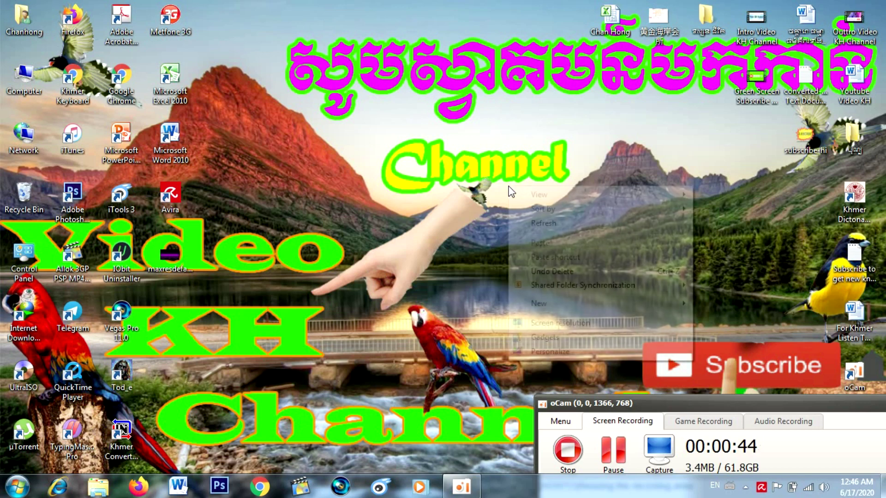
{"action": "left_click", "coordinate": [527, 226]}
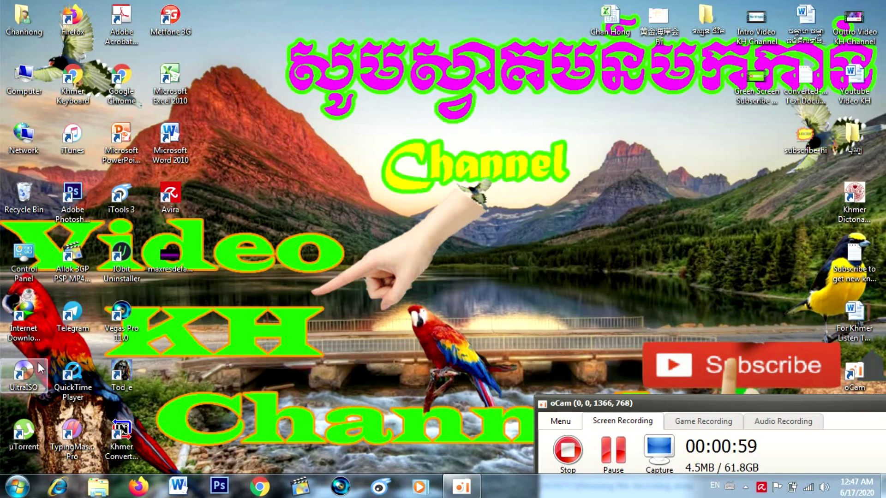
Step: Go to Control Panel > User Accounts and Family Safety > User Accounts and choose to create a password
{"action": "left_click", "coordinate": [19, 492]}
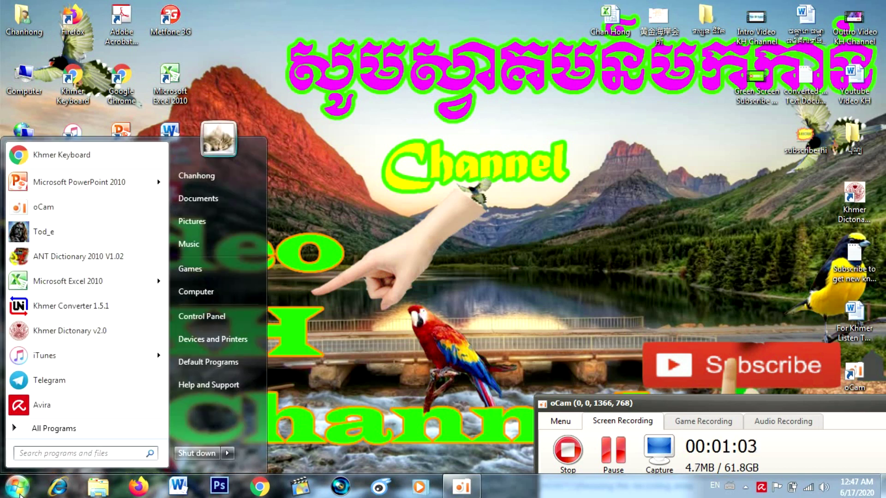
{"action": "left_click", "coordinate": [206, 316]}
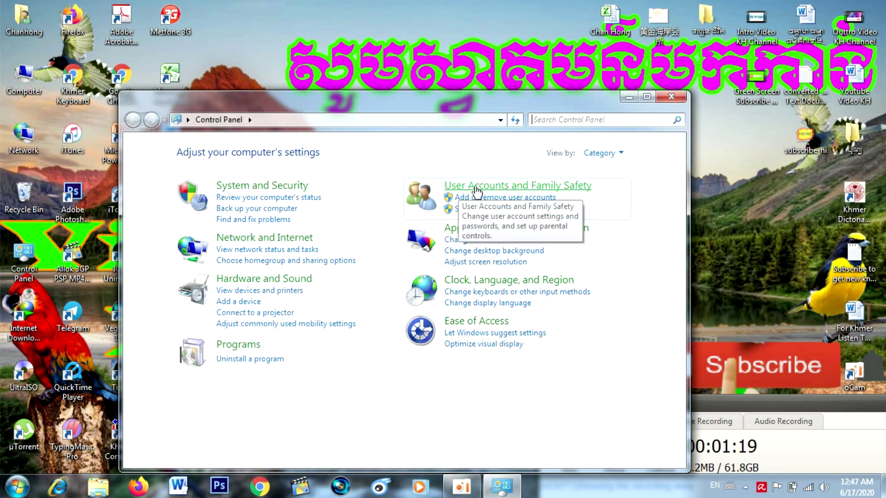
{"action": "left_click", "coordinate": [476, 187]}
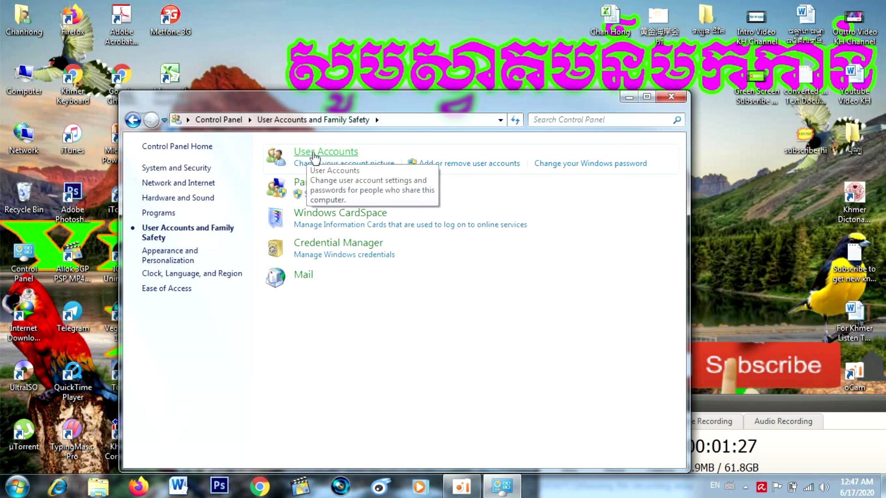
{"action": "left_click", "coordinate": [313, 157]}
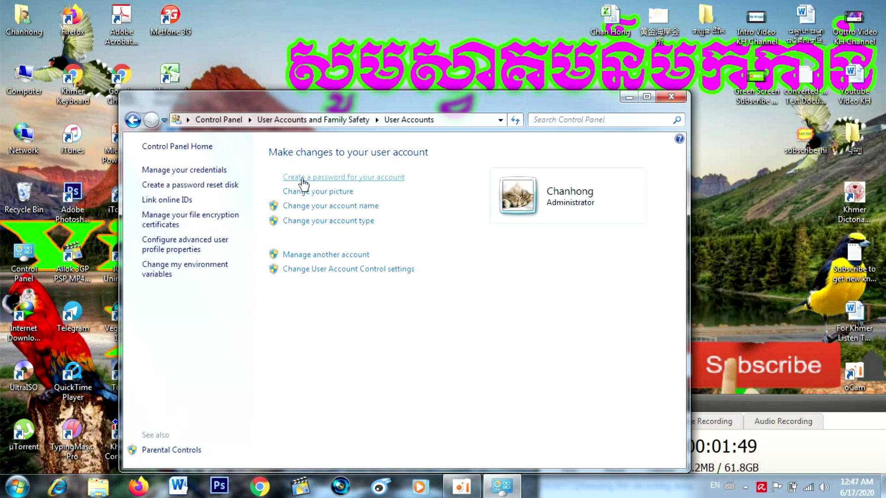
{"action": "left_click", "coordinate": [304, 179]}
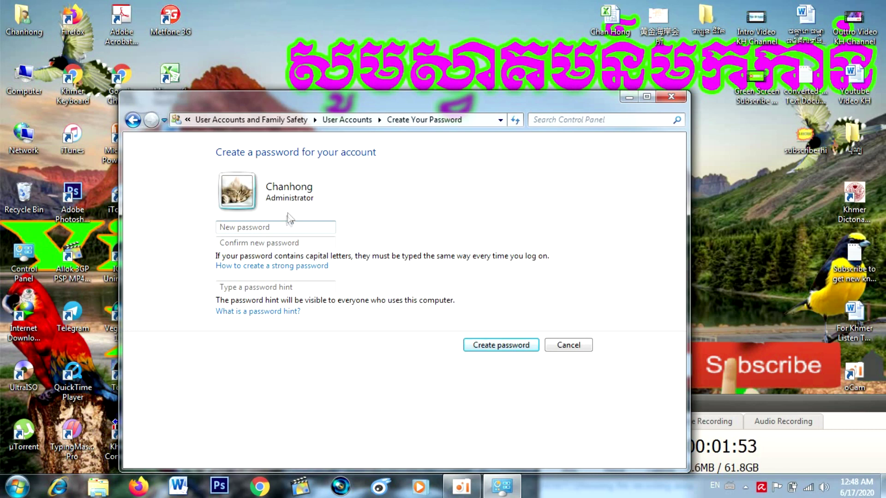
Step: Type the new account password in both the password and confirmation fields, then create it
{"action": "left_click", "coordinate": [279, 229]}
{"action": "type", "text": "123456"}
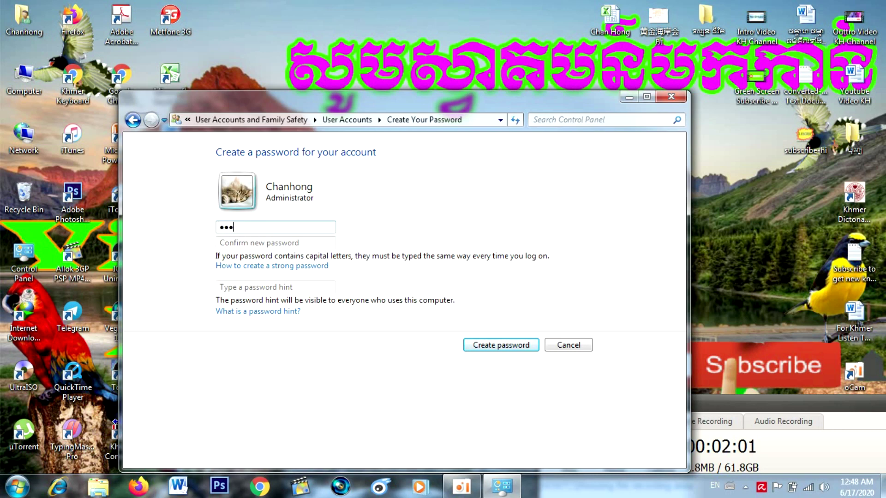
{"action": "type", "text": "789"}
{"action": "left_click", "coordinate": [241, 243]}
{"action": "type", "text": "12"}
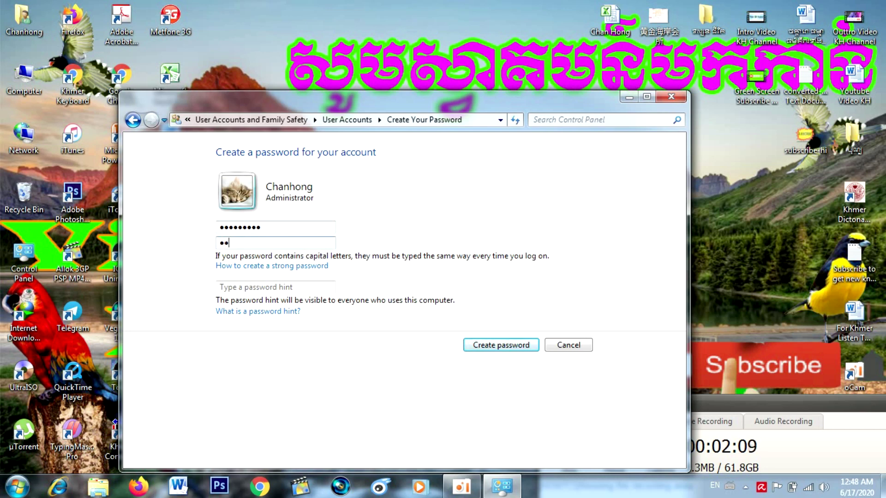
{"action": "type", "text": "3456789"}
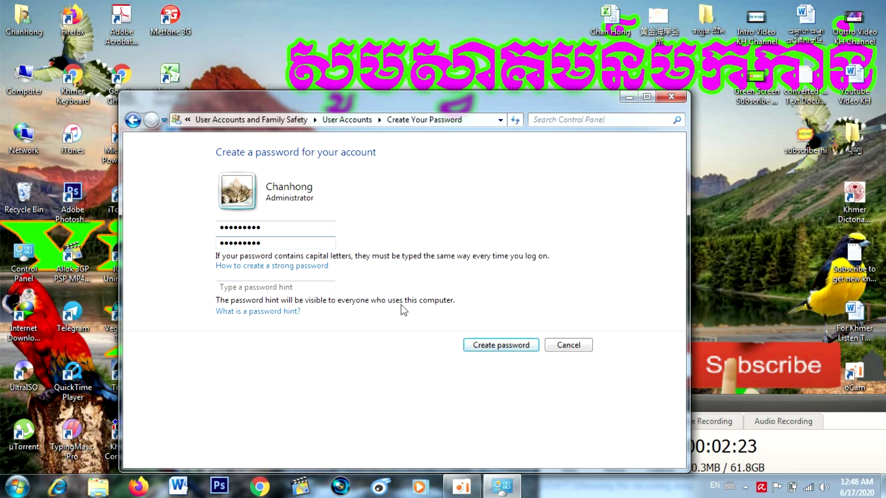
{"action": "left_click", "coordinate": [472, 346]}
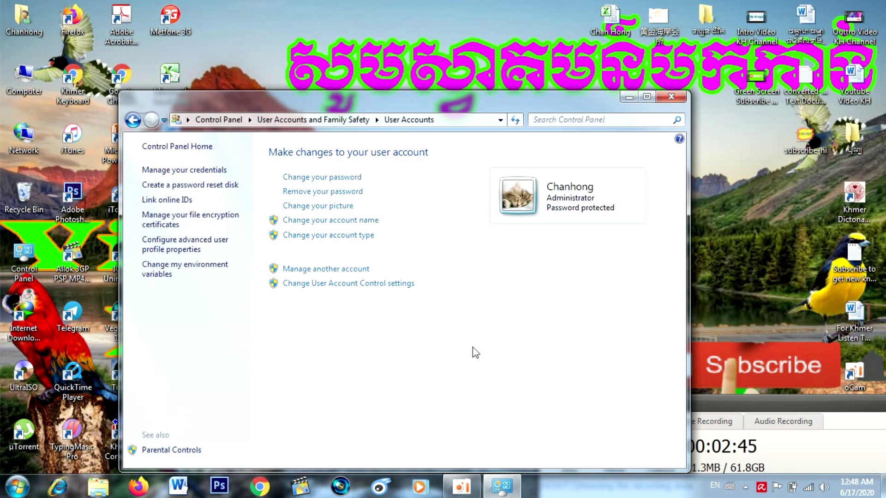
Step: Refresh the desktop twice, close the Control Panel window, and refresh the desktop again
{"action": "right_click", "coordinate": [721, 166]}
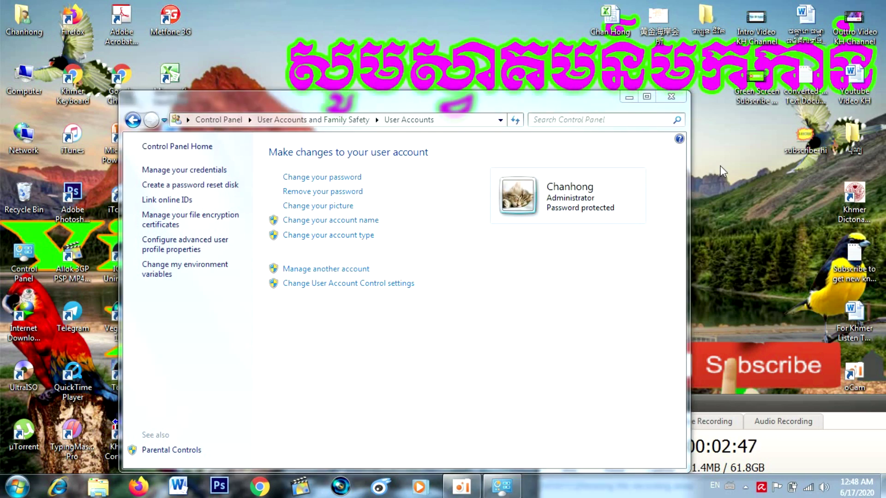
{"action": "left_click", "coordinate": [736, 209]}
{"action": "right_click", "coordinate": [735, 208]}
{"action": "left_click", "coordinate": [744, 246]}
{"action": "left_click", "coordinate": [671, 97]}
{"action": "right_click", "coordinate": [539, 203]}
{"action": "left_click", "coordinate": [567, 248]}
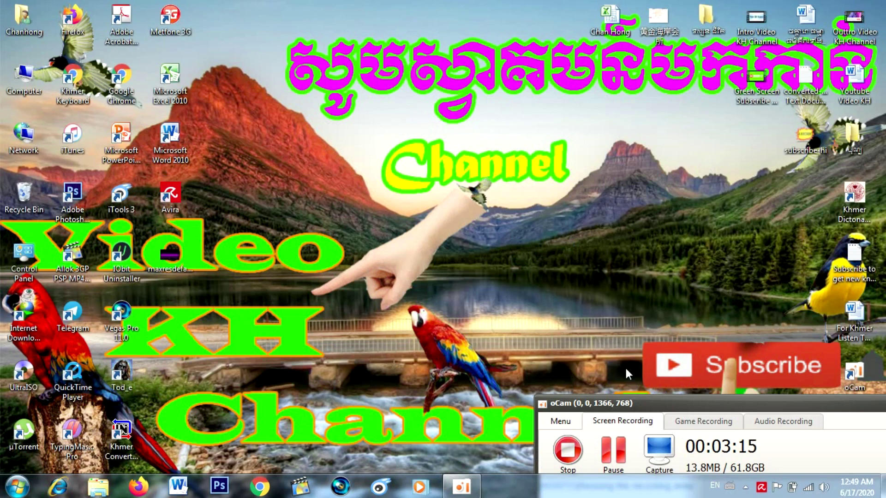
Step: Move the oCam recorder window aside, refresh the desktop twice, and stop the recording
{"action": "left_click_drag", "start_coordinate": [642, 408], "coordinate": [586, 306]}
{"action": "right_click", "coordinate": [582, 146]}
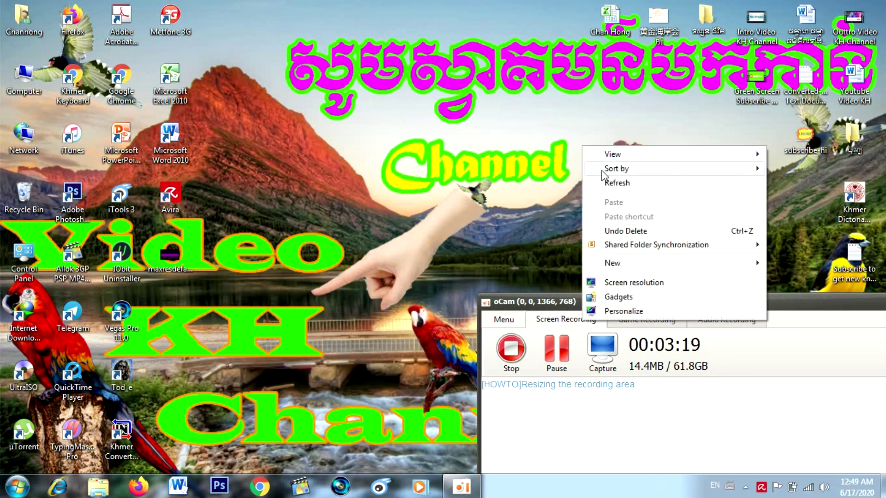
{"action": "left_click", "coordinate": [607, 184]}
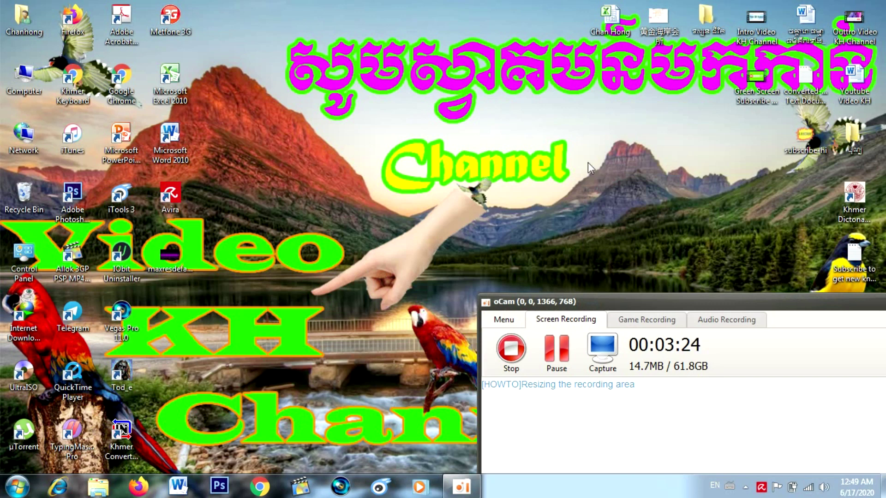
{"action": "right_click", "coordinate": [586, 162]}
{"action": "left_click", "coordinate": [610, 197]}
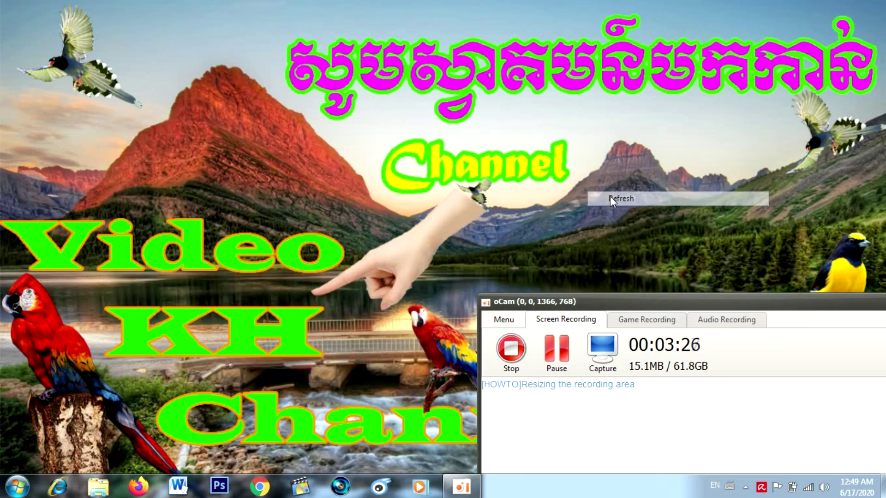
{"action": "left_click", "coordinate": [515, 344]}
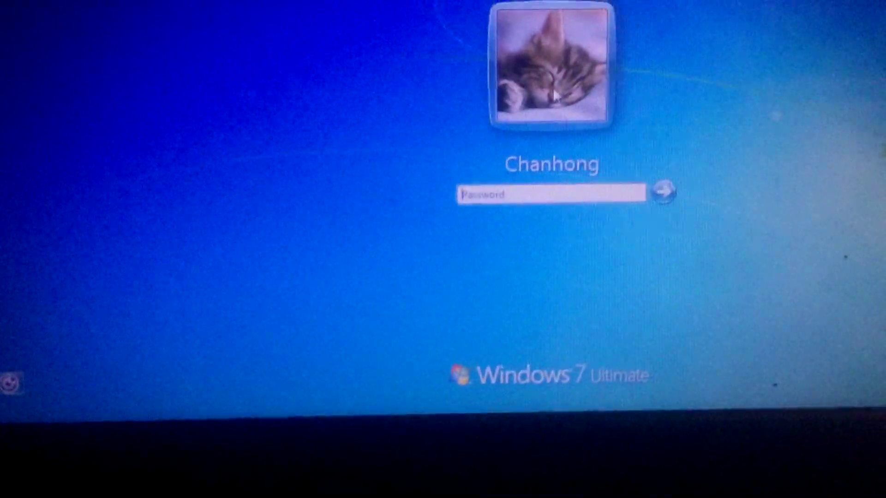
Step: Enter the account password at the Windows 7 logon screen and submit it
{"action": "type", "text": "****"}
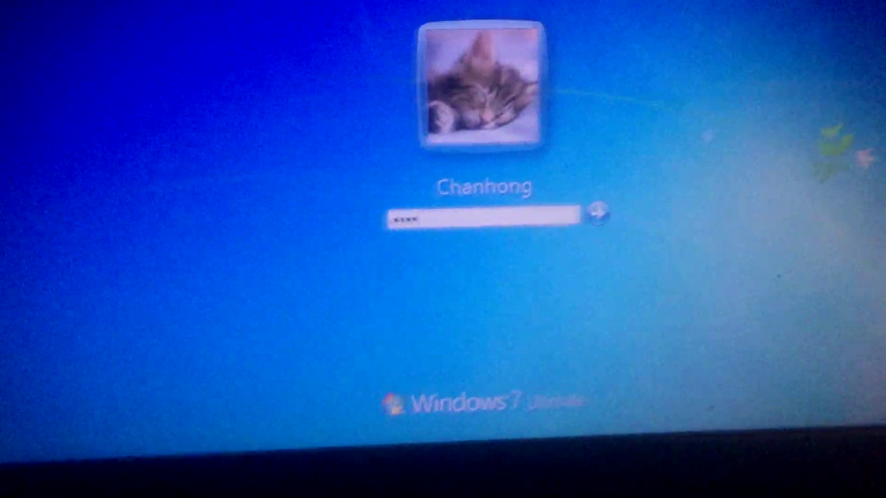
{"action": "type", "text": "*****"}
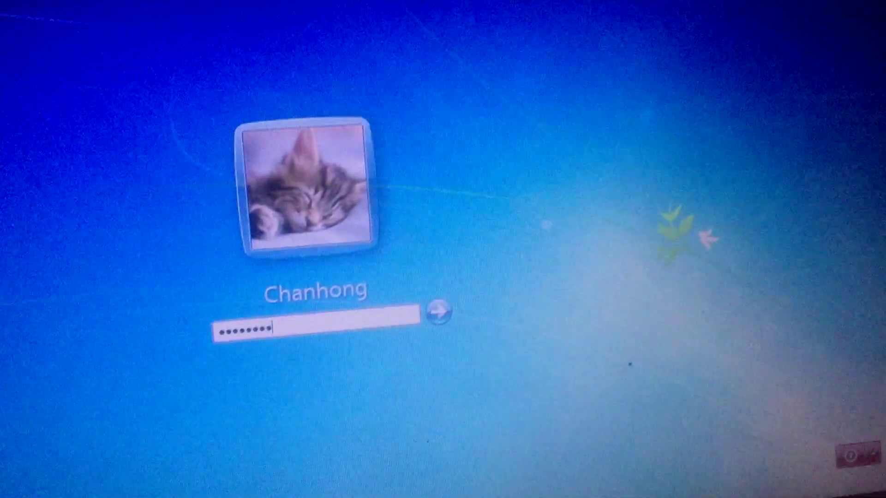
{"action": "key", "text": "Return"}
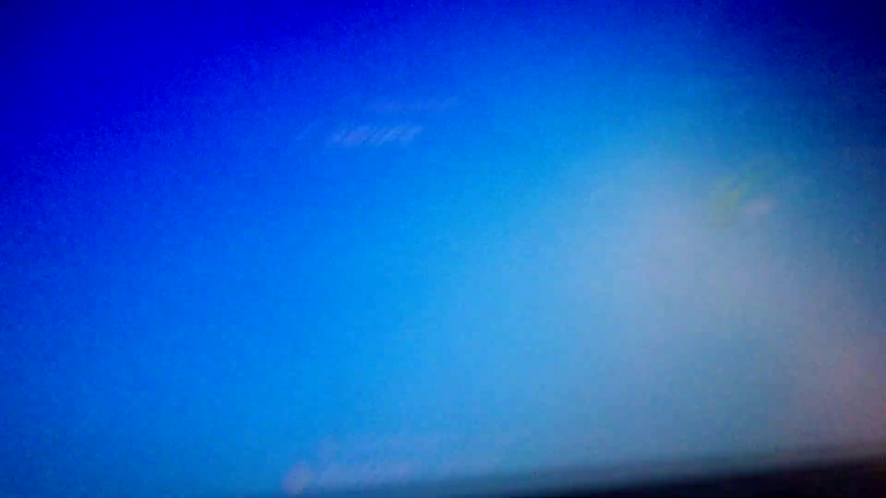